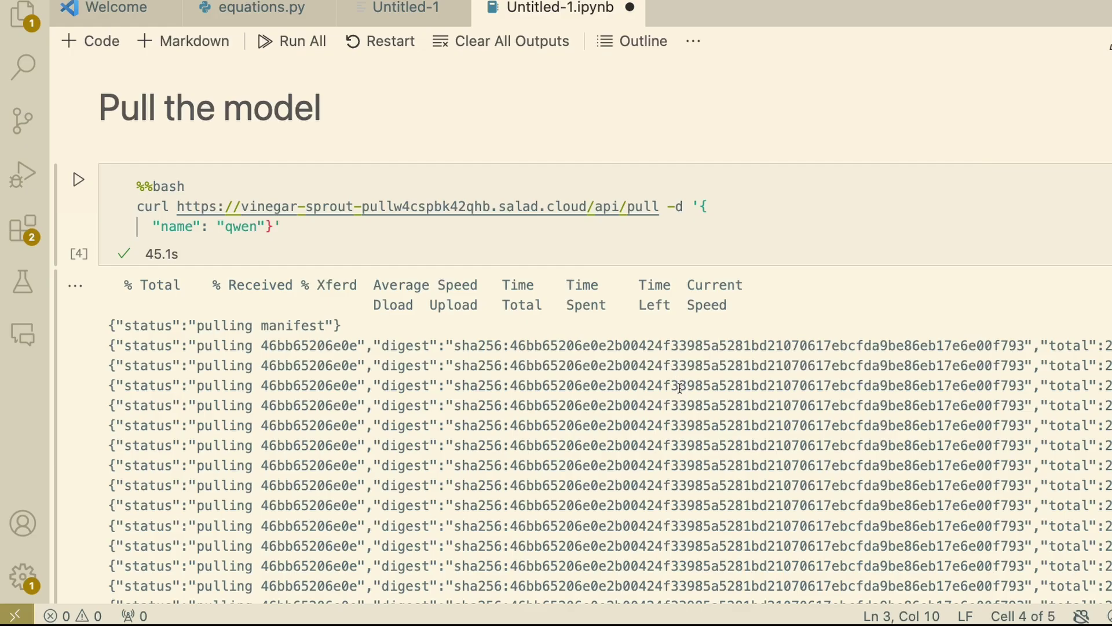
# Rerun the 'Serve the model' bash cell that asks qwen for a joke via the generate API.
pyautogui.scroll(-5, 607, 382)
pyautogui.scroll(-15, 608, 382)
pyautogui.scroll(2, 464, 289)
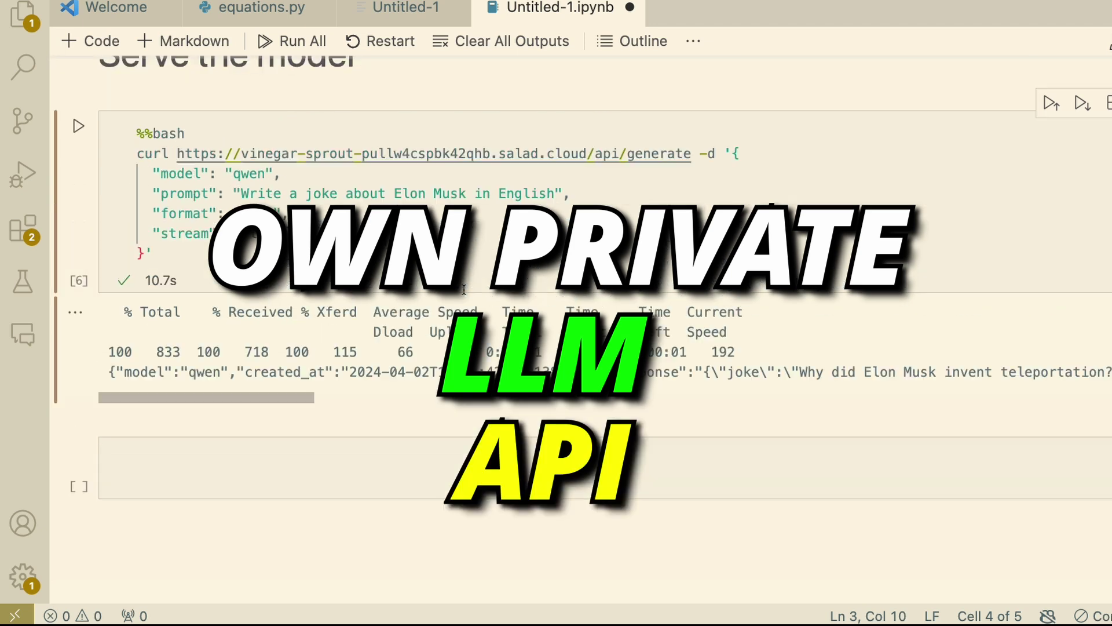
pyautogui.scroll(1, 464, 289)
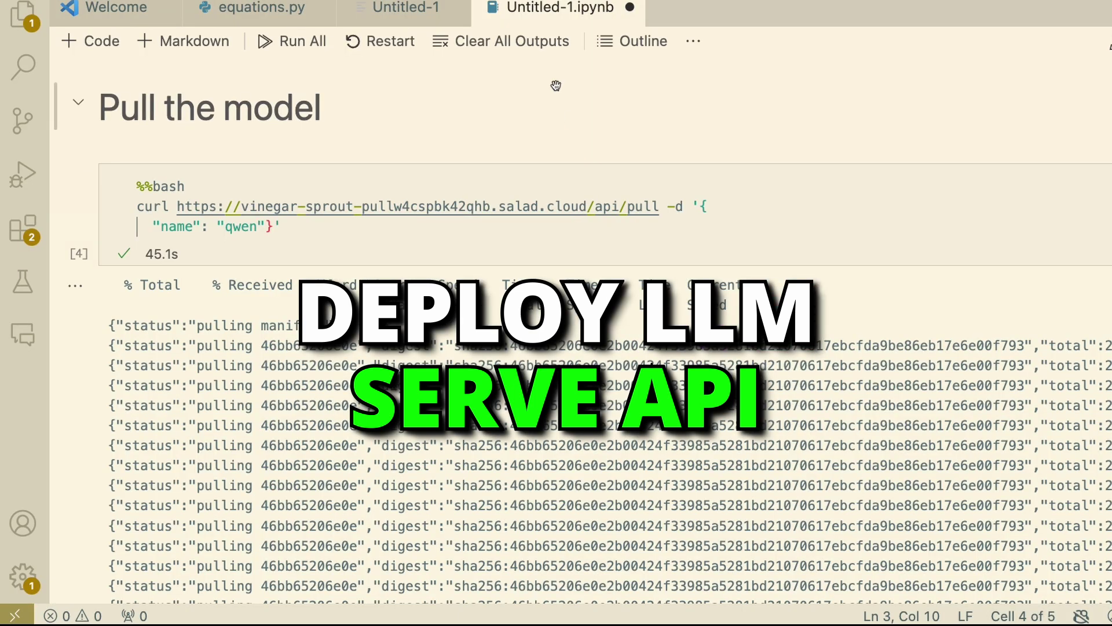
pyautogui.scroll(-20, 681, 387)
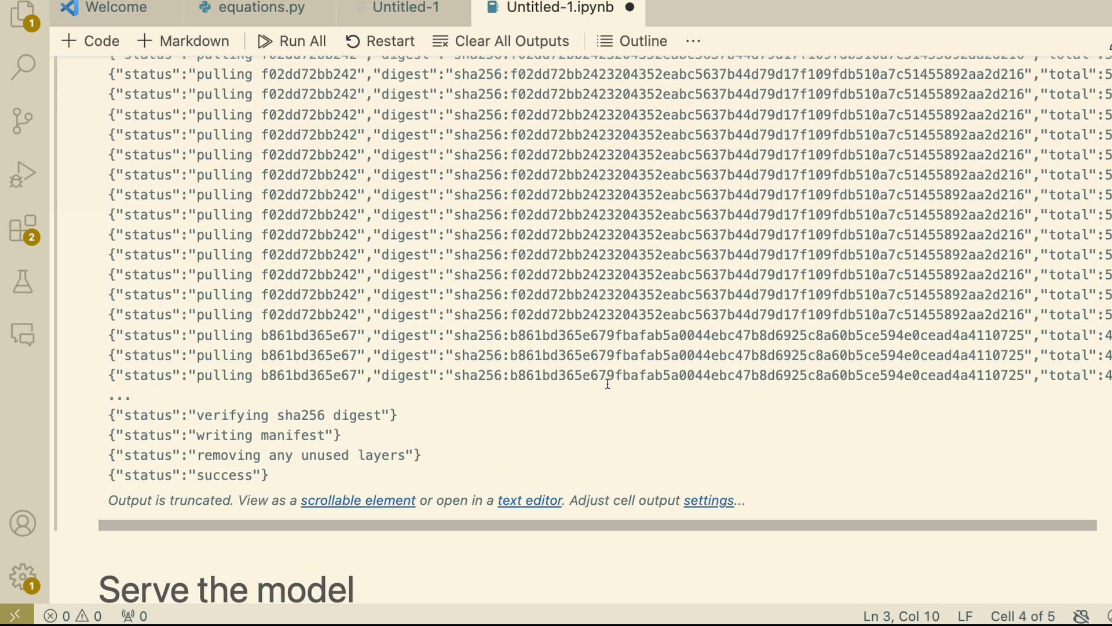
pyautogui.scroll(3, 464, 289)
pyautogui.scroll(2, 464, 289)
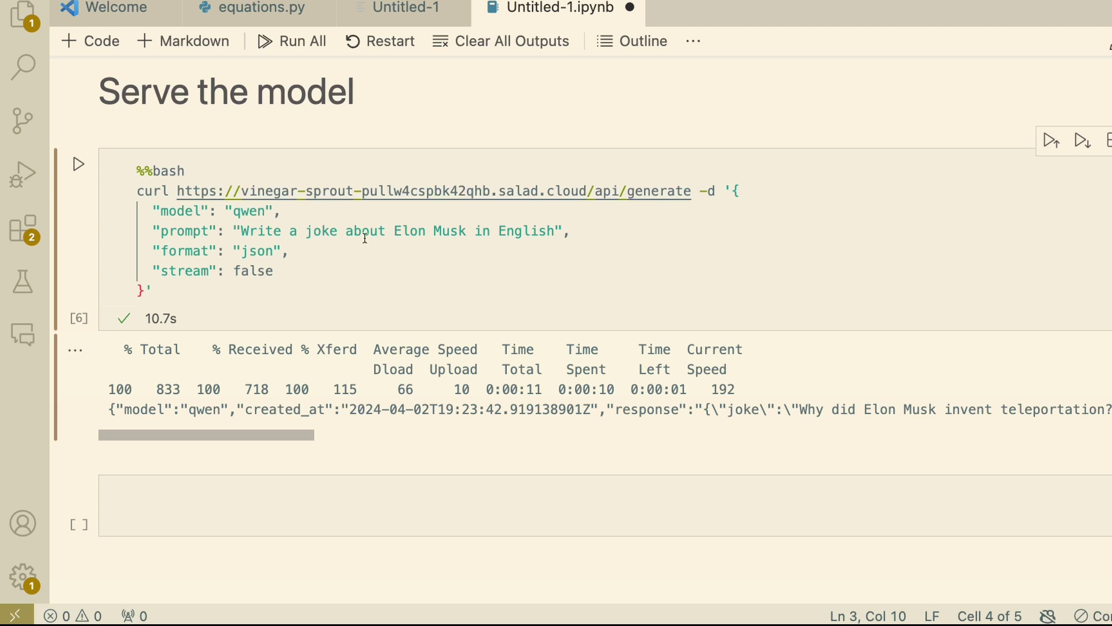
pyautogui.click(79, 164)
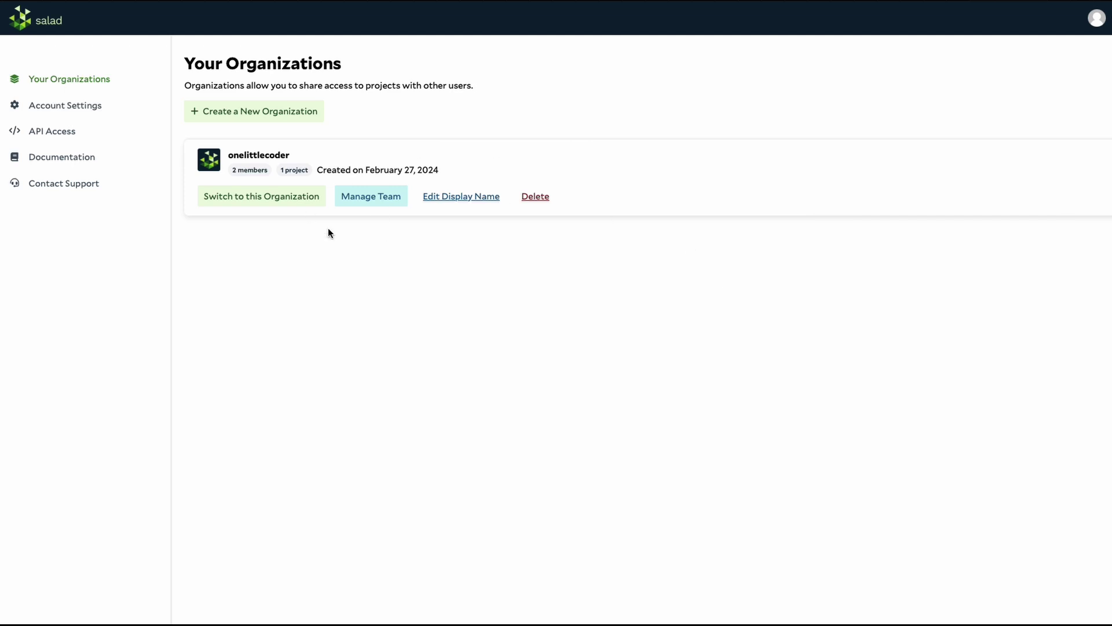
# Switch into the organization to reach its Container Groups list (jupyterlab1, ollama, tgi).
pyautogui.click(276, 200)
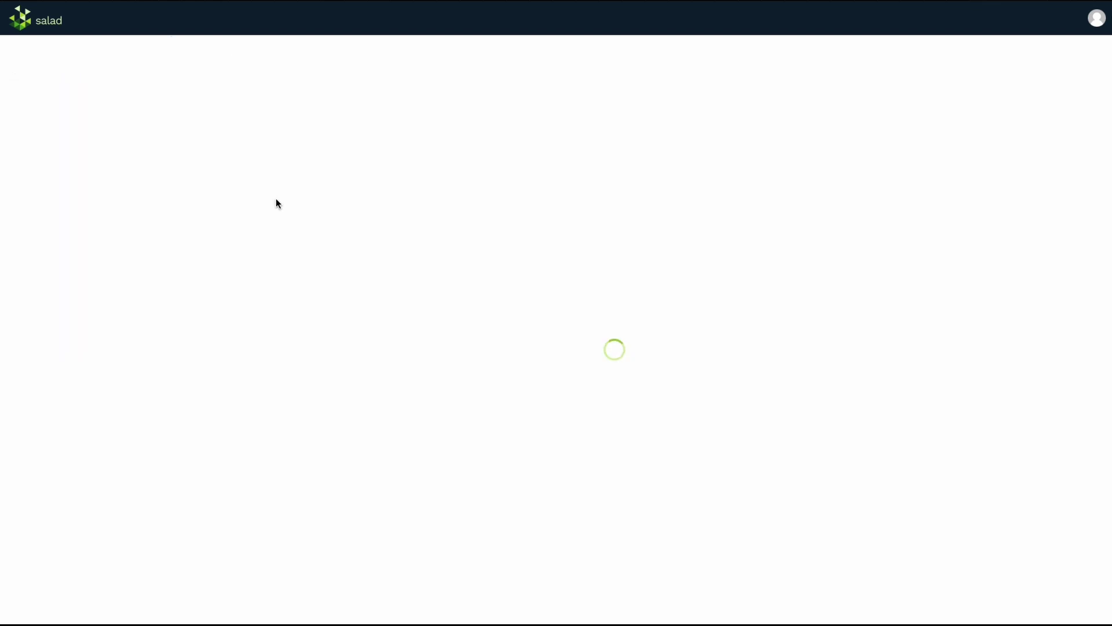
pyautogui.scroll(-1, 724, 288)
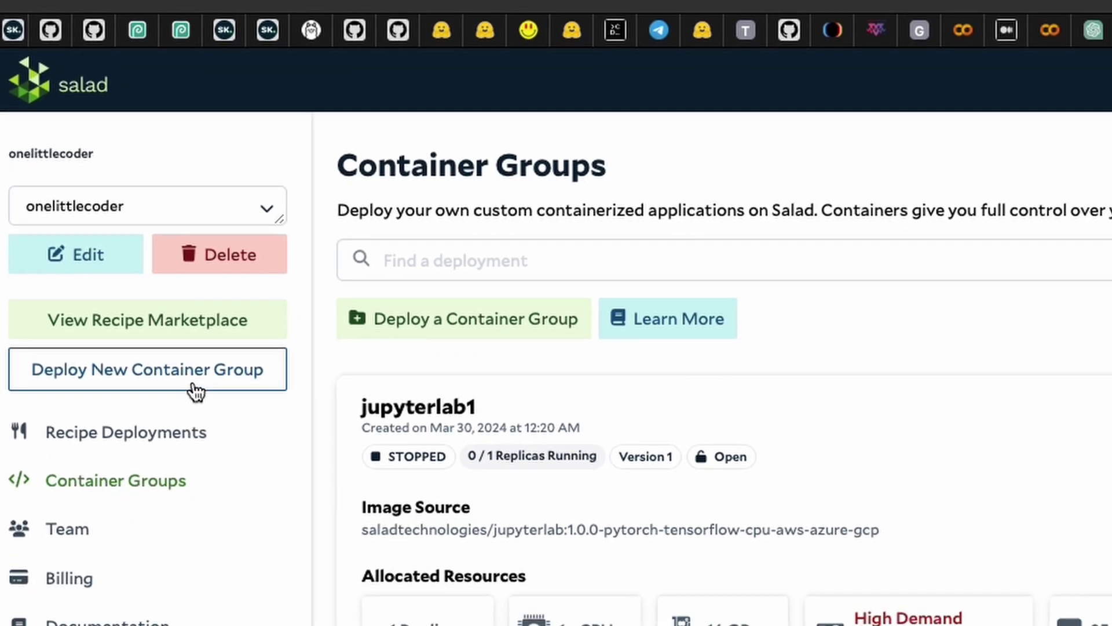
# Start a new container group named 'ollama-demo' and bring up its Image Source settings.
pyautogui.click(180, 362)
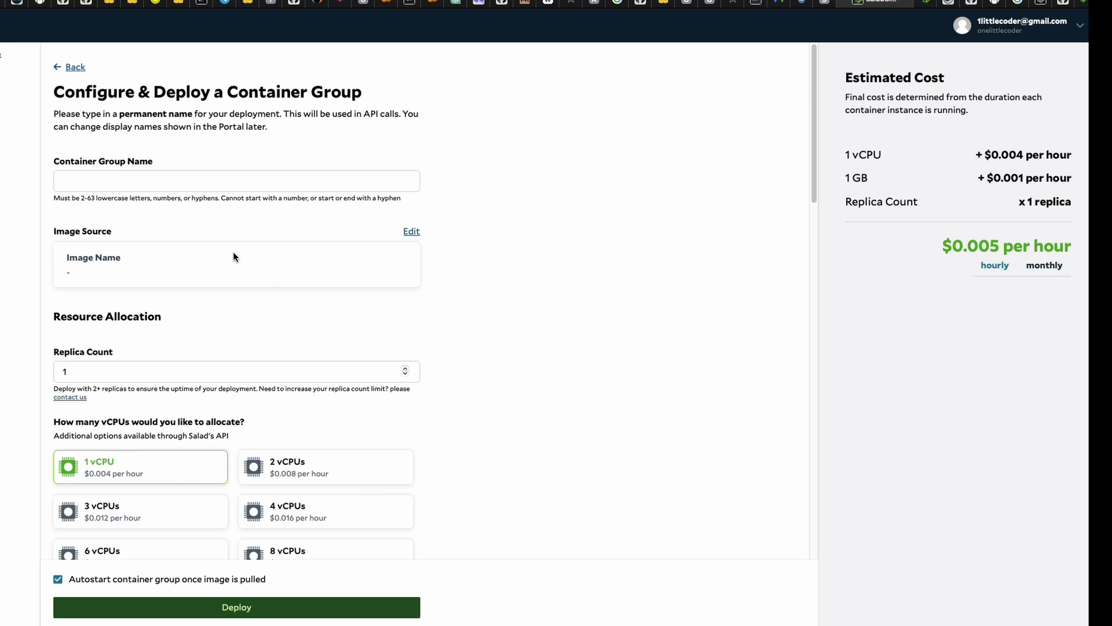
pyautogui.click(174, 180)
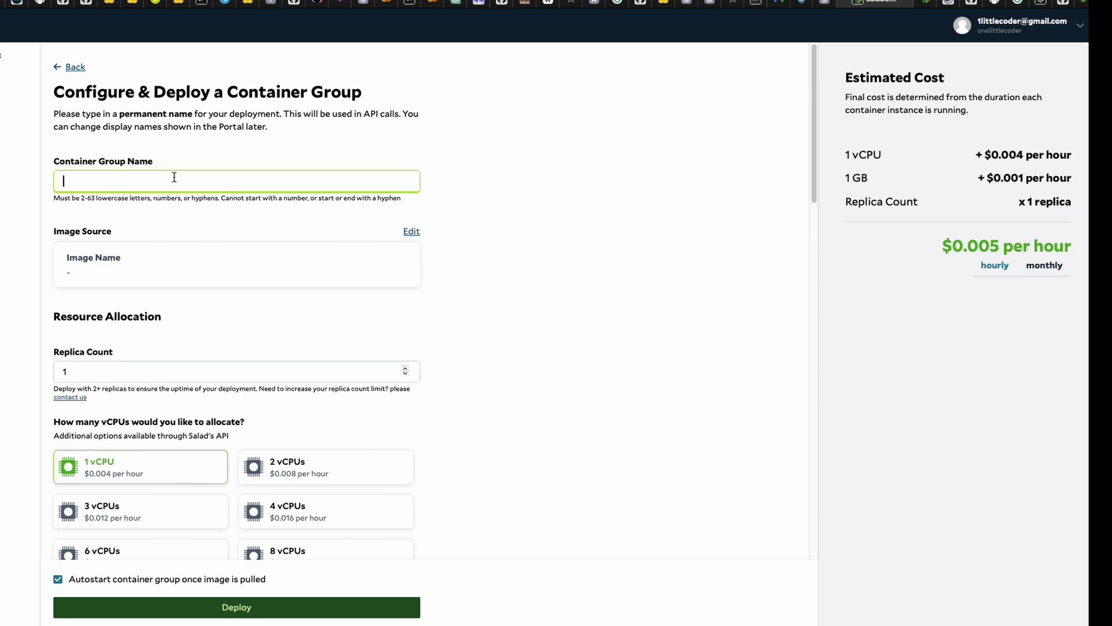
pyautogui.write('ollama-demo')
pyautogui.click(412, 231)
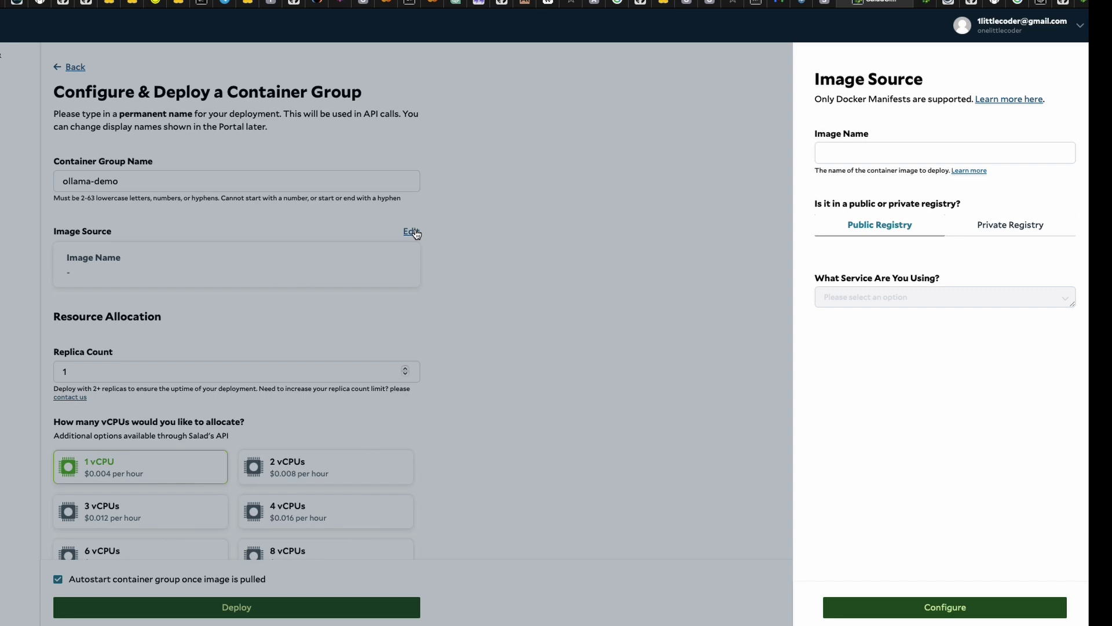
# Copy the image name 'ollama/ollama' from the Docker Hub pull command.
pyautogui.click(939, 3)
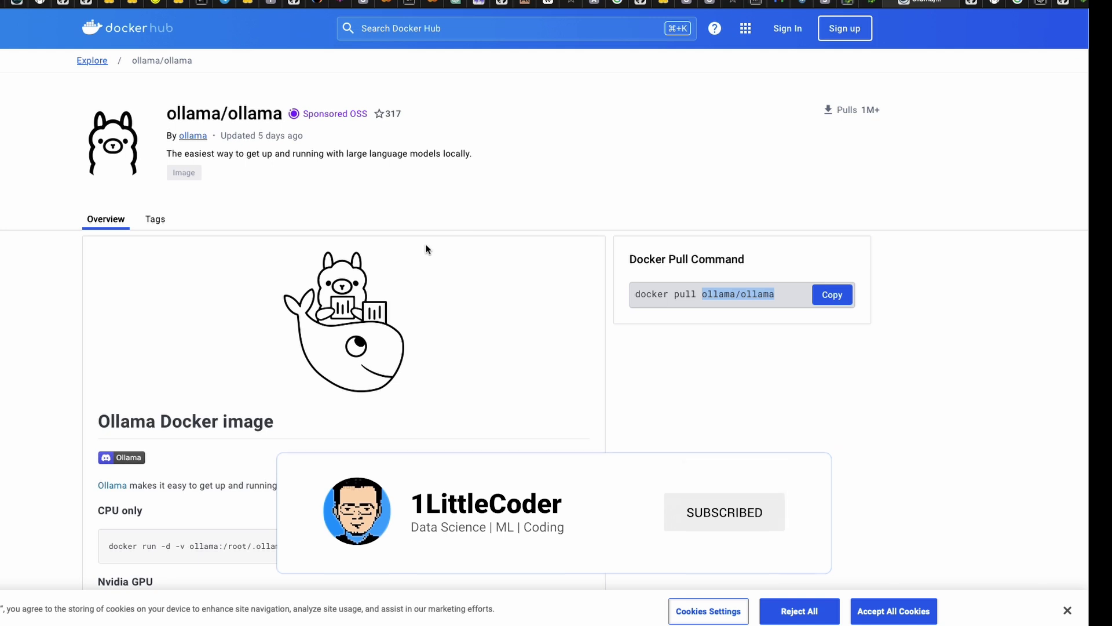
pyautogui.click(735, 299)
pyautogui.moveTo(703, 294); pyautogui.dragTo(775, 295)
pyautogui.press('super+c')
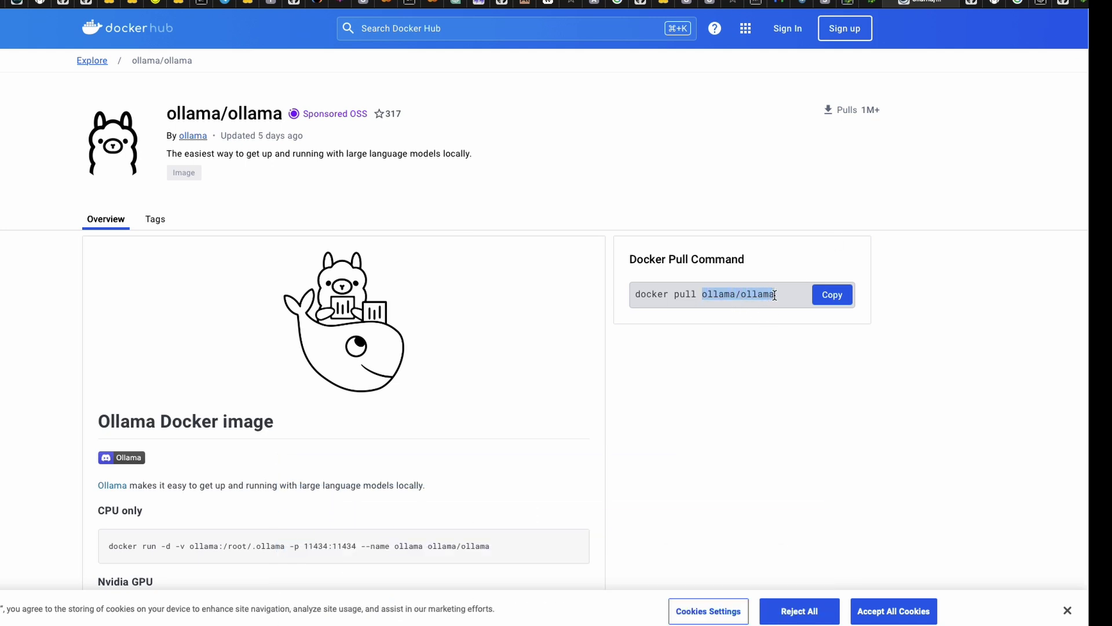
pyautogui.click(850, 4)
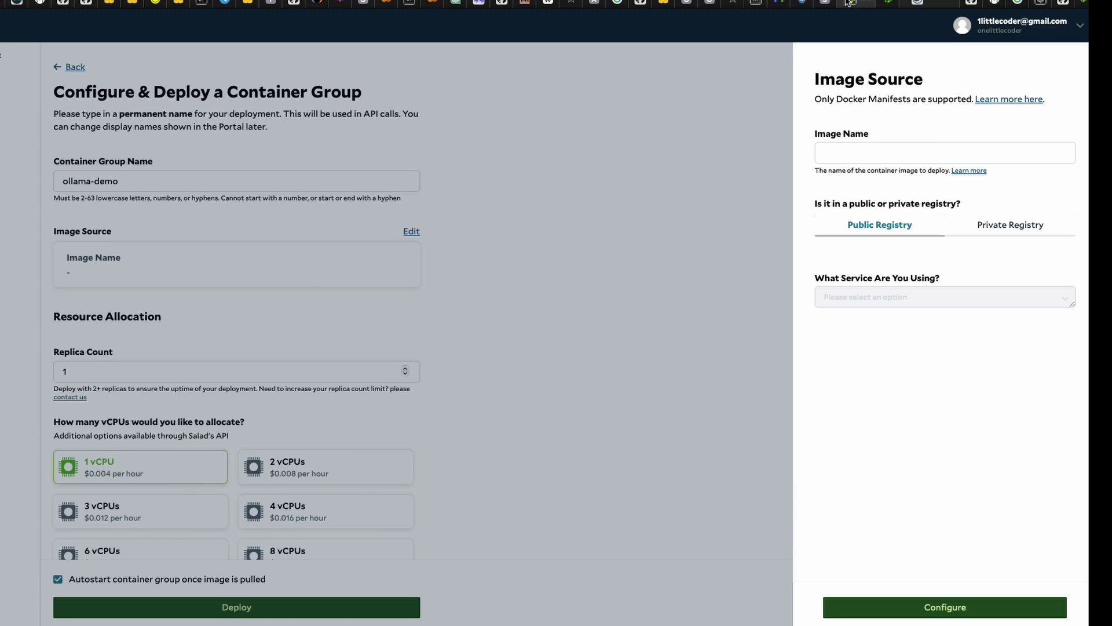
# Set the image name to 'ollama/ollama:latest' and apply the image source configuration.
pyautogui.click(853, 154)
pyautogui.press('super+v')
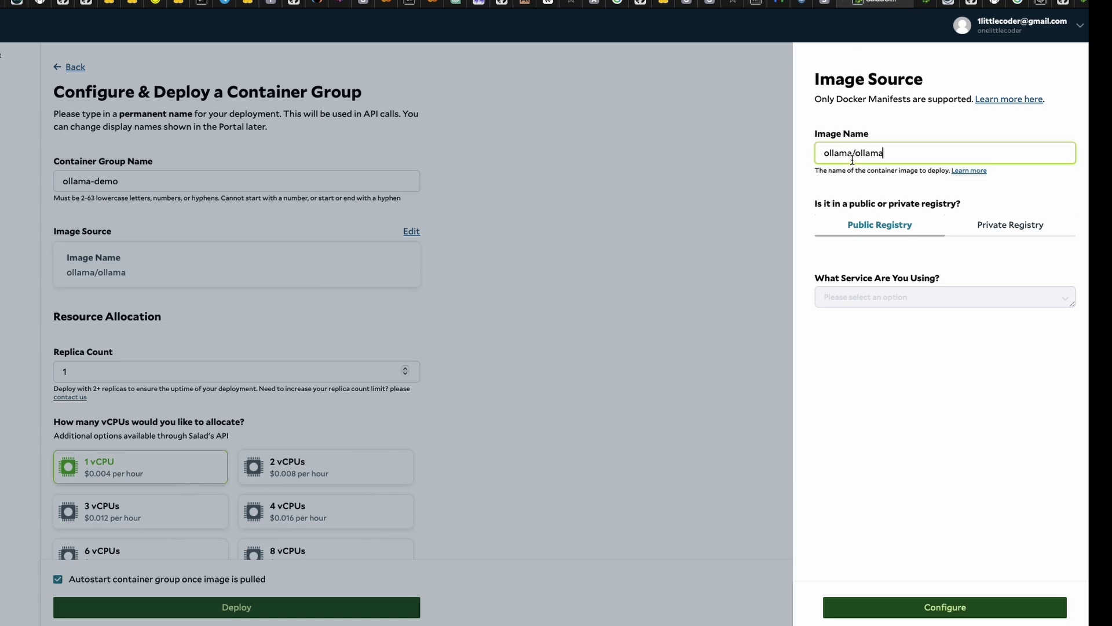
pyautogui.write(':latest')
pyautogui.click(950, 607)
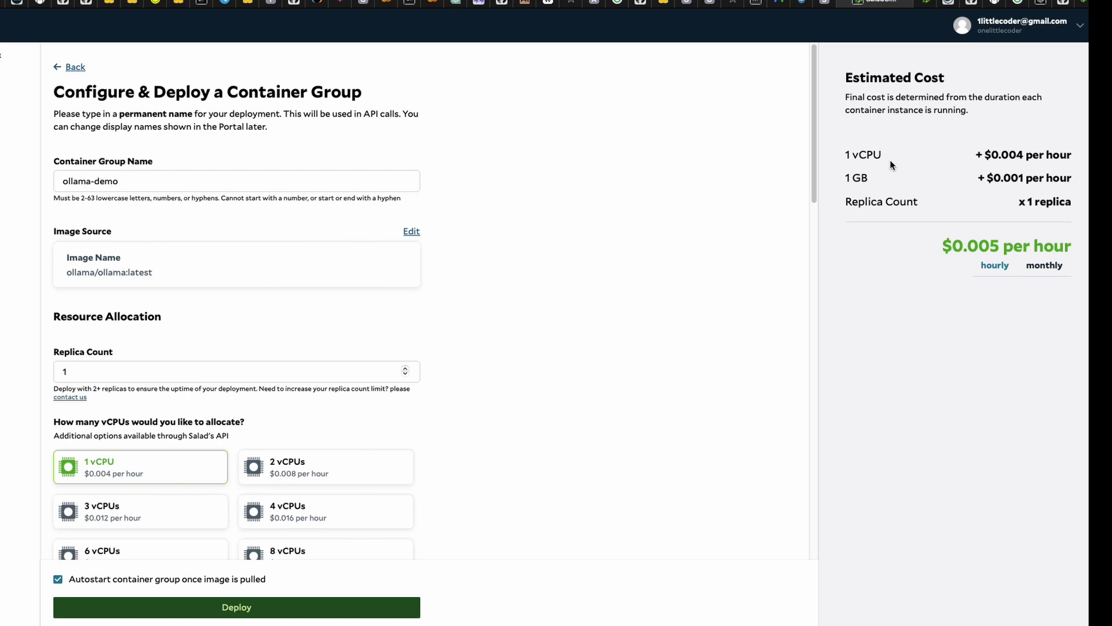
# Give ollama-demo 16 GB of memory with 1 vCPU, raising the estimate to $0.02 per hour.
pyautogui.scroll(-1, 732, 309)
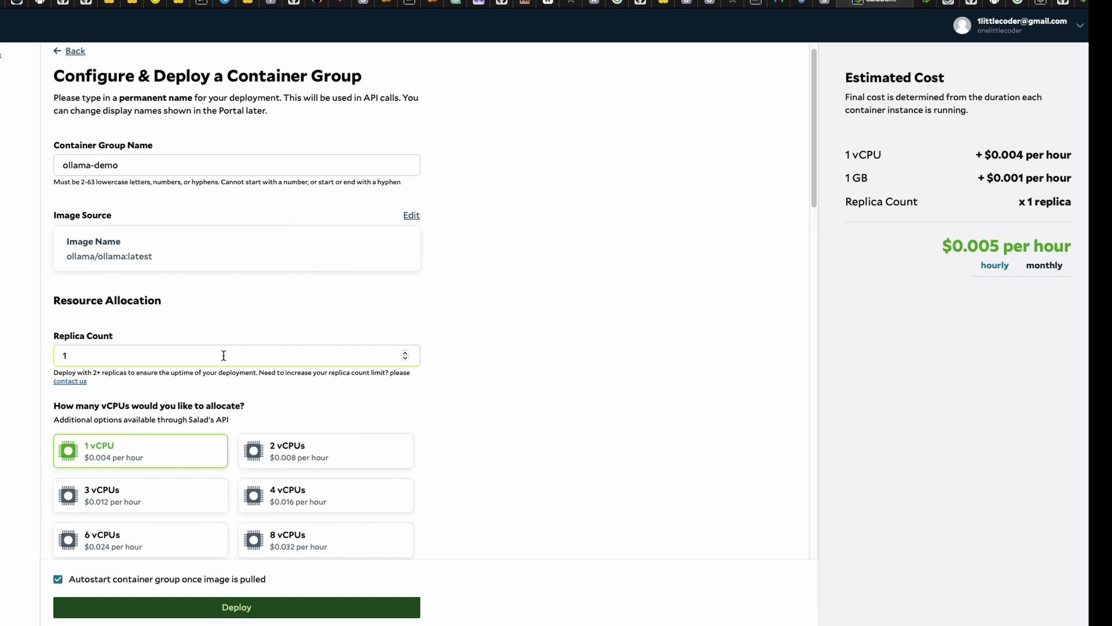
pyautogui.click(544, 461)
pyautogui.scroll(-3, 487, 442)
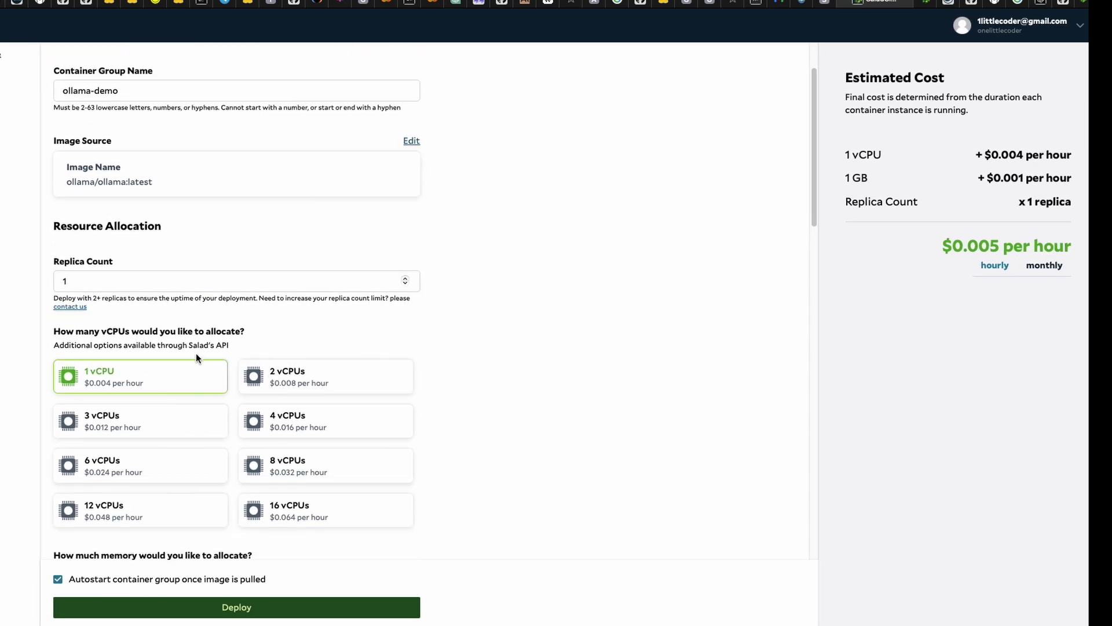
pyautogui.scroll(-5, 531, 398)
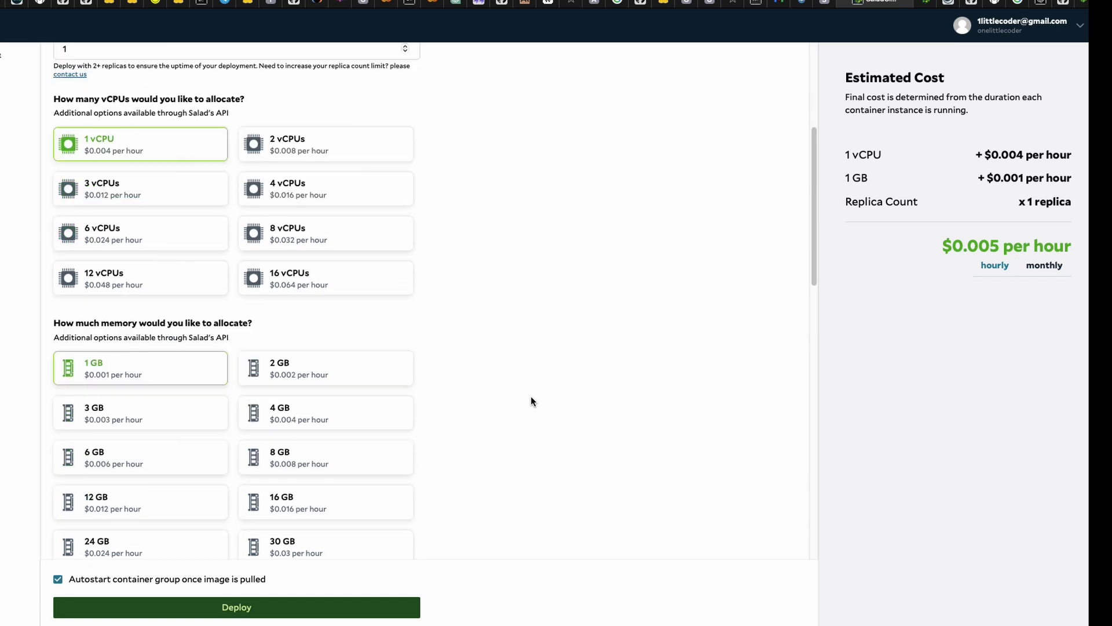
pyautogui.scroll(-1, 531, 401)
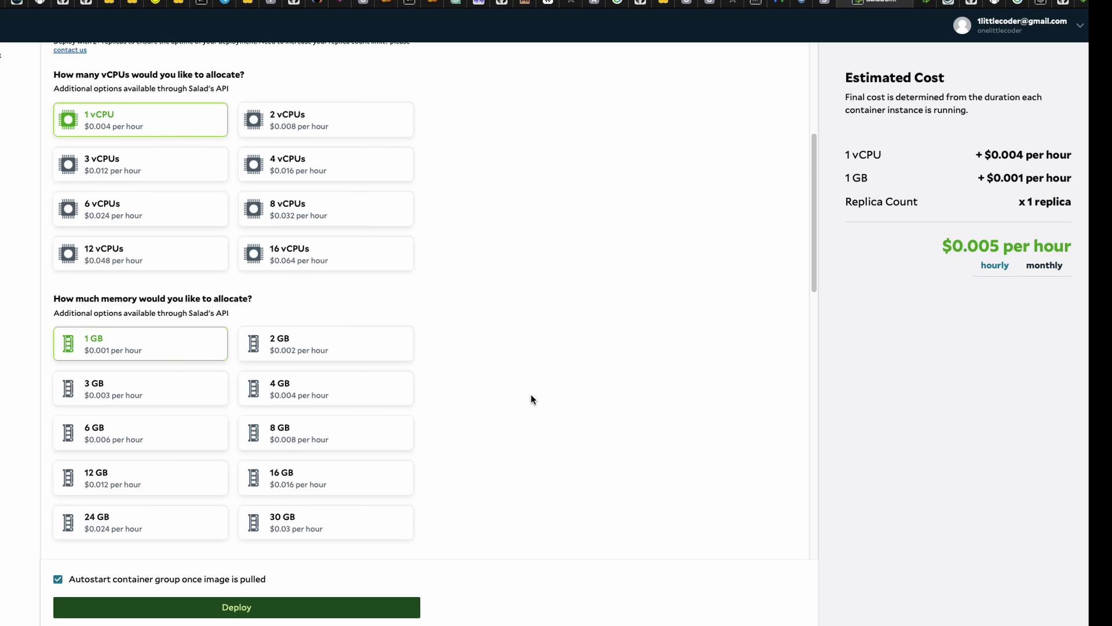
pyautogui.click(298, 489)
pyautogui.scroll(-4, 489, 467)
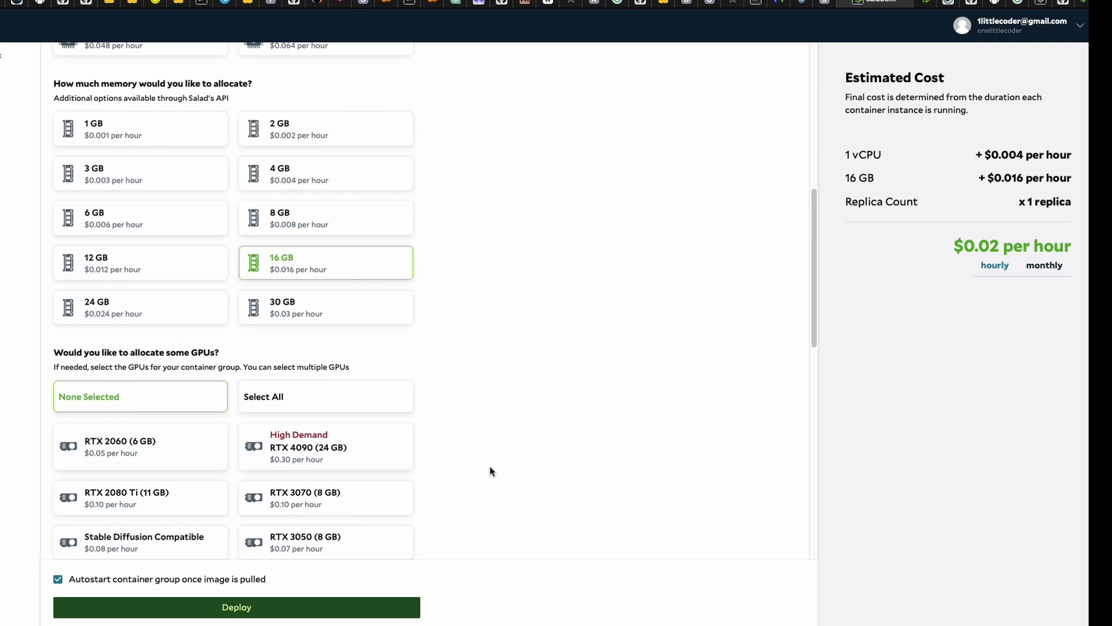
pyautogui.scroll(-1, 491, 466)
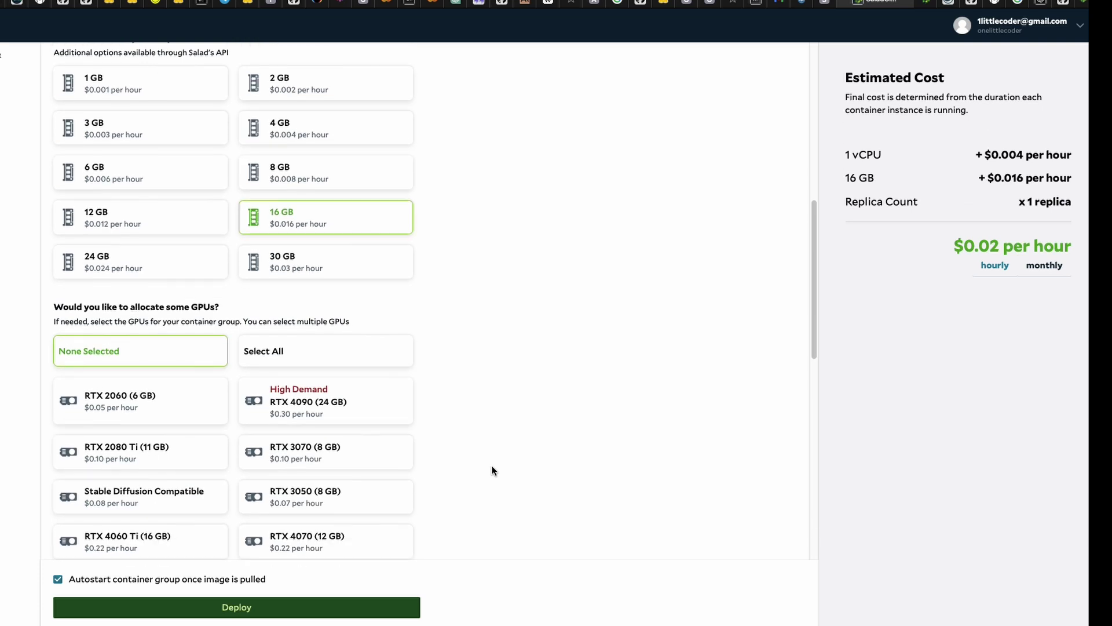
pyautogui.scroll(-2, 491, 469)
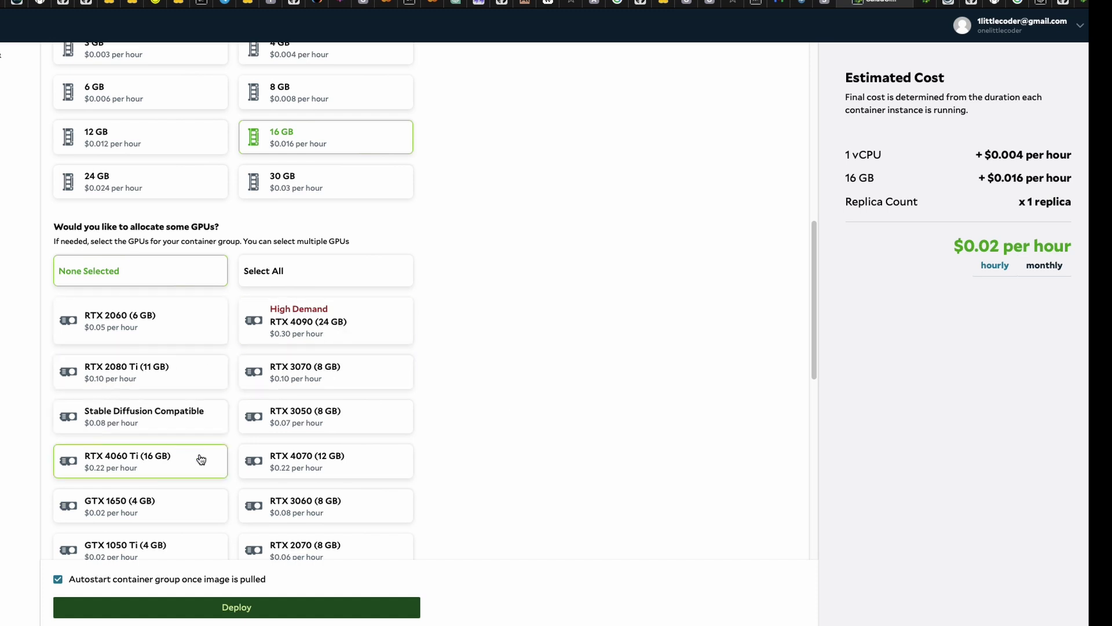
pyautogui.scroll(-4, 278, 457)
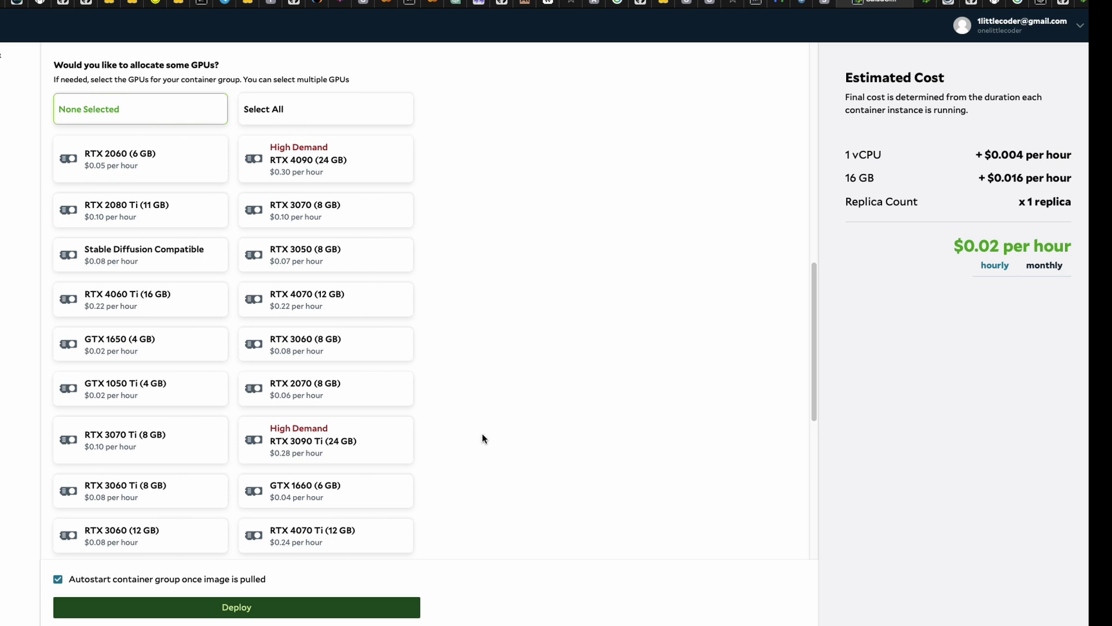
# Add an RTX 4090 GPU ($0.32/hour), then view the qwen model's 2.3GB 4B tag on Ollama.
pyautogui.click(334, 178)
pyautogui.click(333, 389)
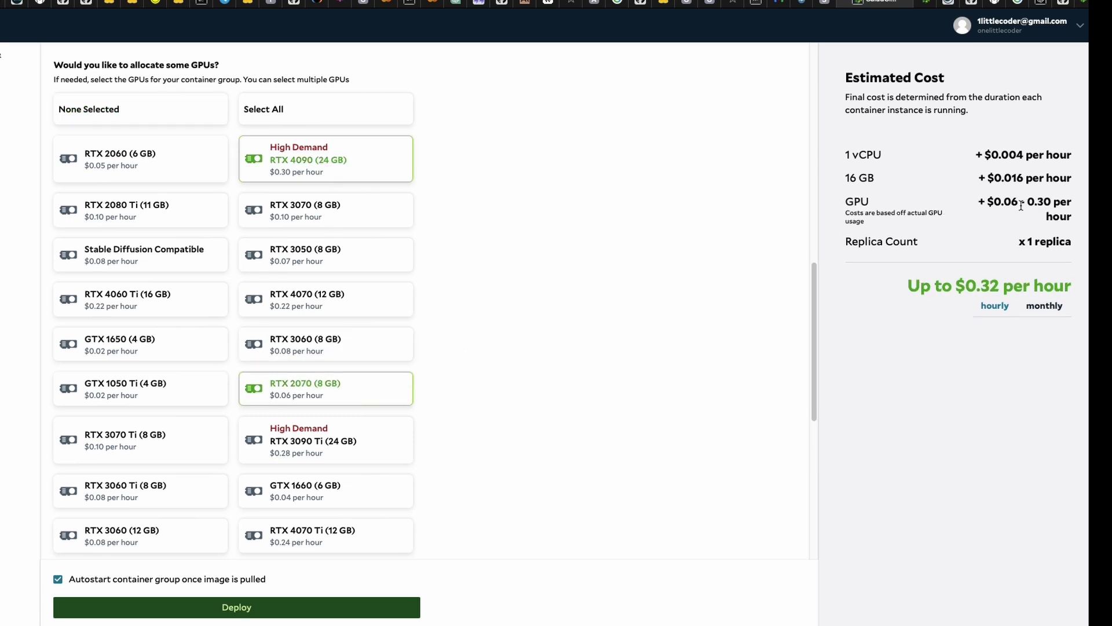
pyautogui.click(333, 389)
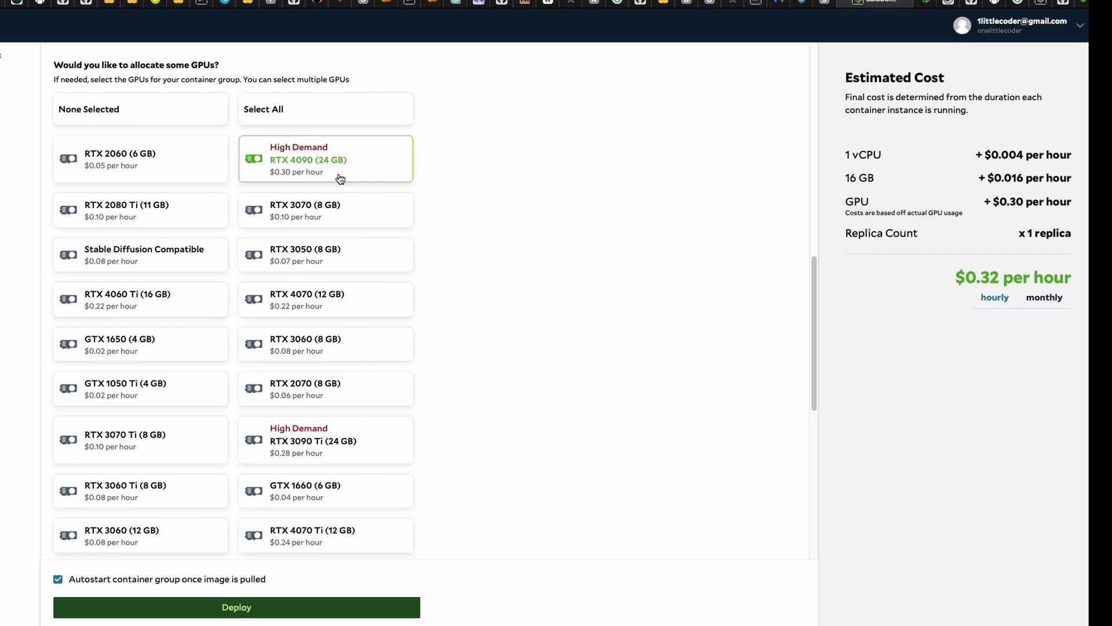
pyautogui.scroll(3, 524, 322)
pyautogui.scroll(-10, 524, 319)
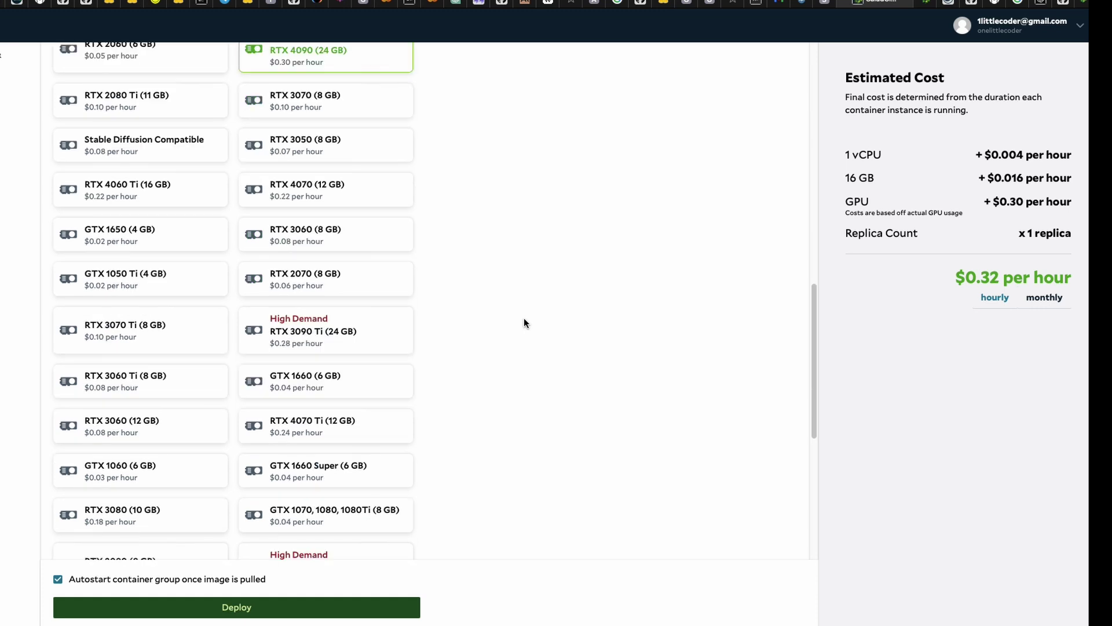
pyautogui.scroll(-2, 525, 322)
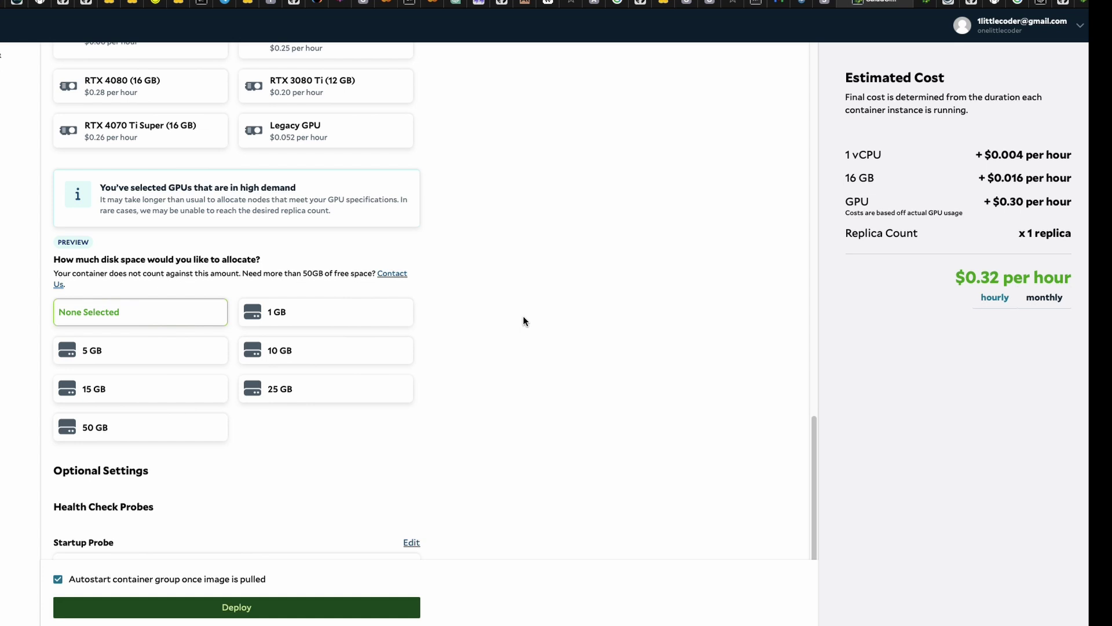
pyautogui.click(991, 4)
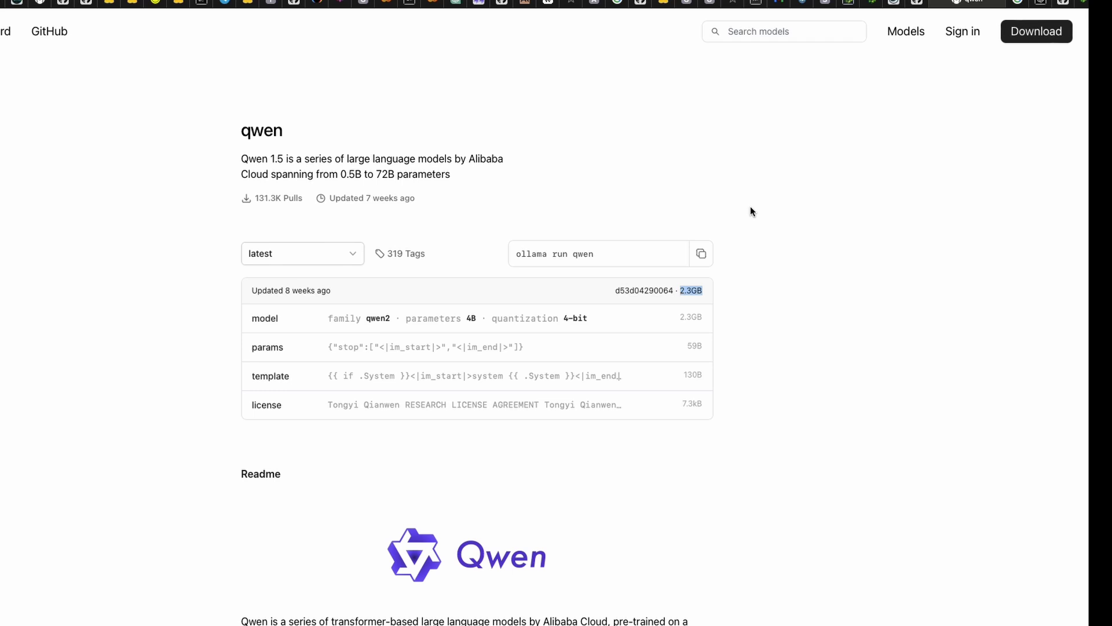
pyautogui.click(681, 292)
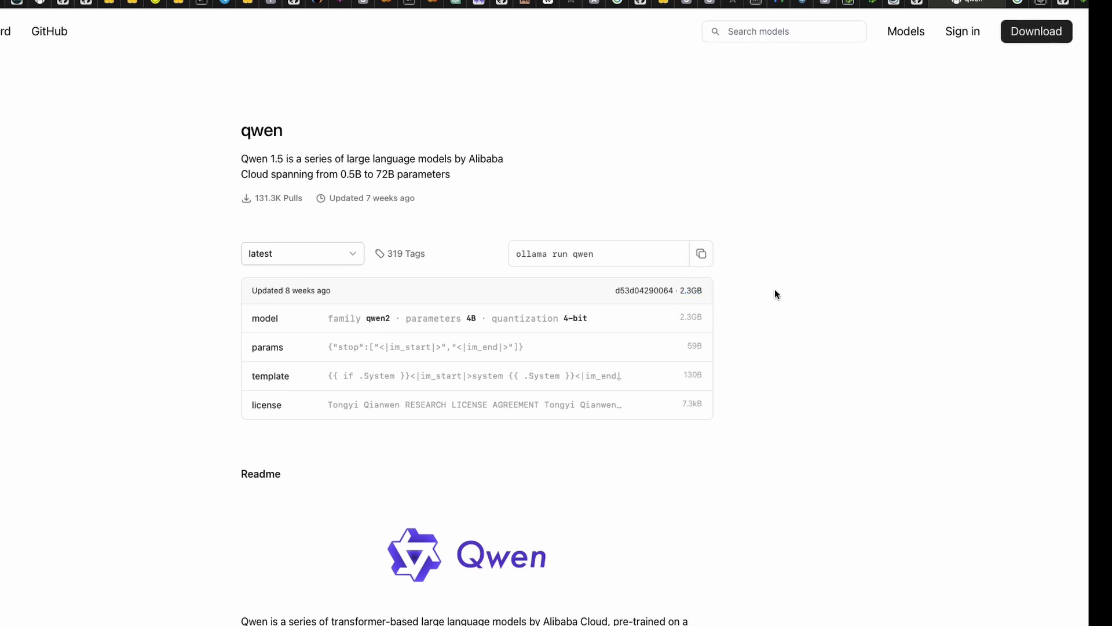